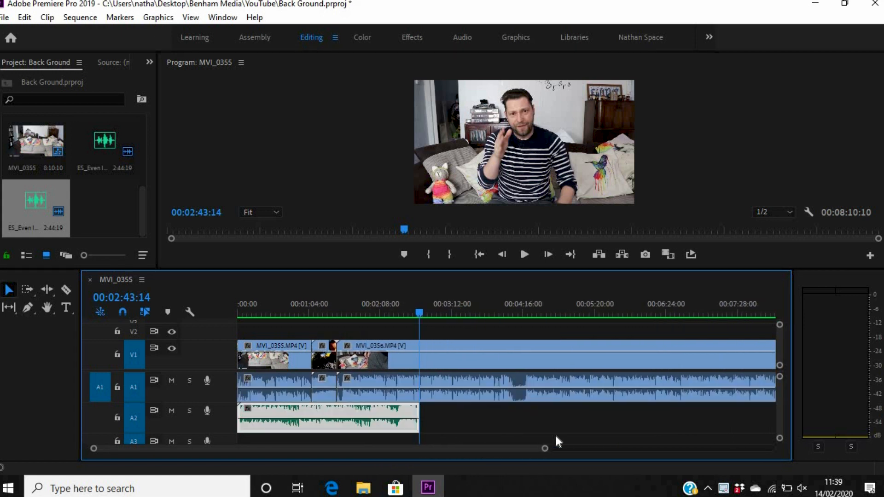
Step: Split the music clip on A2 at about 00:00:56 and move its second part to start where the New credits clip begins
drag(545, 450, 282, 449)
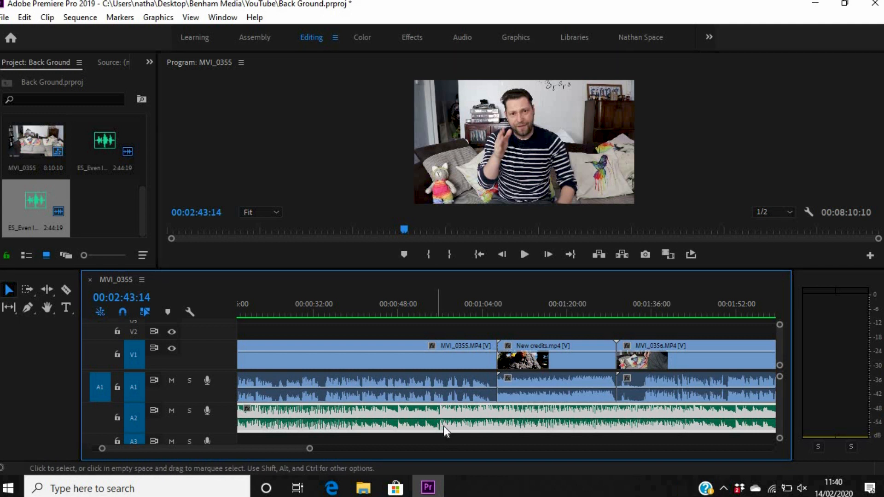
key(c)
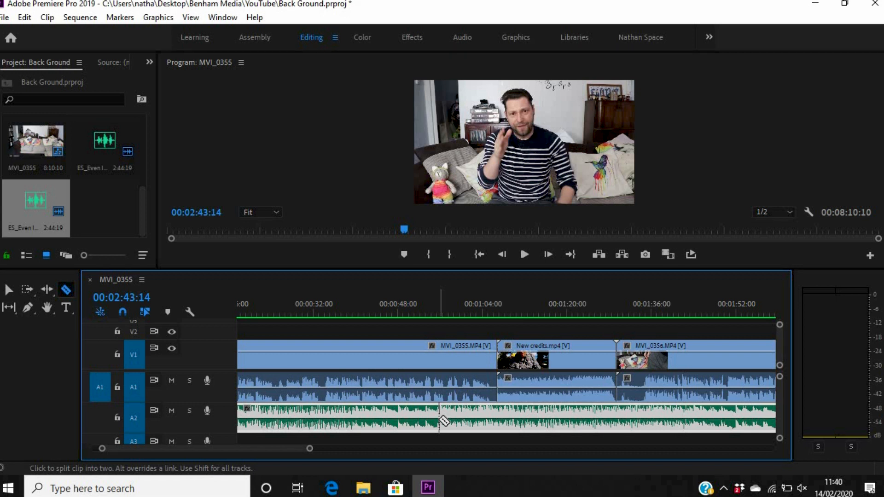
click(439, 420)
key(v)
click(472, 411)
click(471, 411)
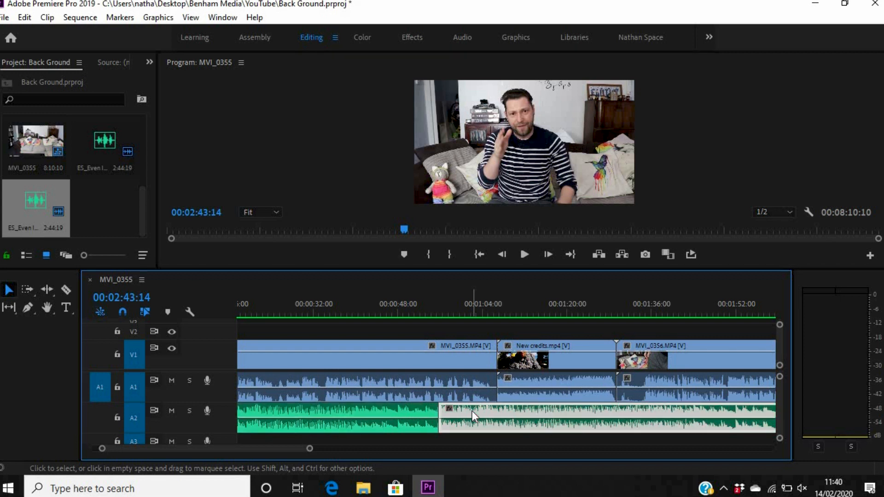
drag(529, 412, 588, 413)
drag(309, 448, 356, 450)
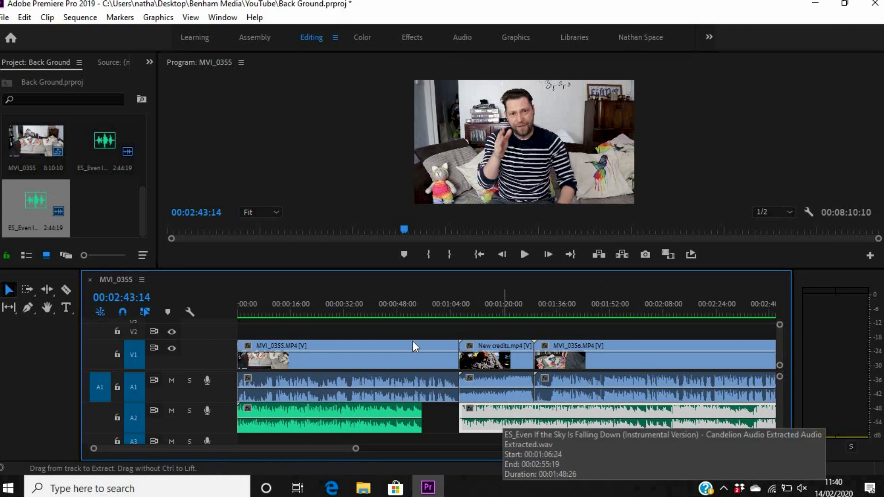
Step: Undo the move and the split of the music clip on A2
key(ctrl+z)
key(ctrl+z)
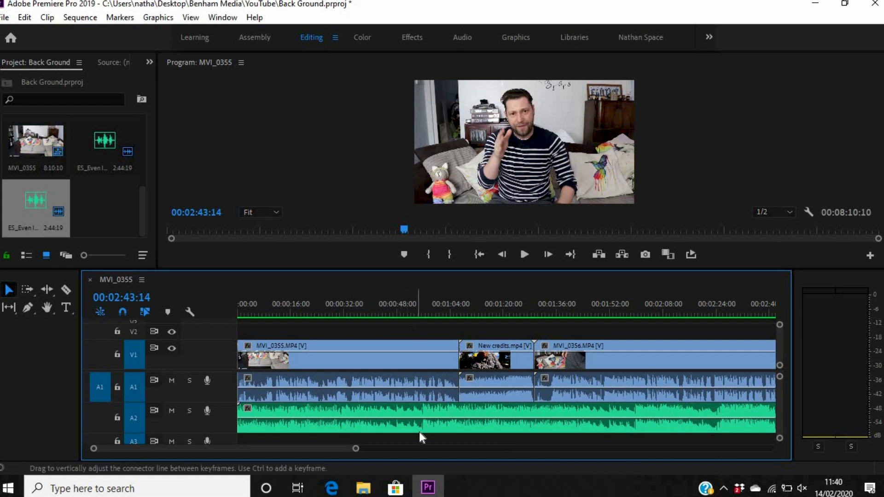
drag(356, 452, 314, 443)
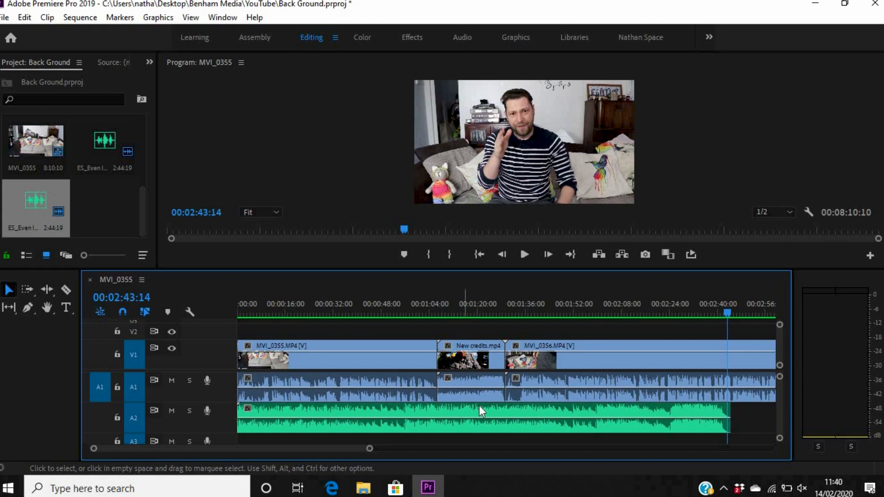
Step: Send the music clip on A2 to Adobe Audition for editing
click(490, 411)
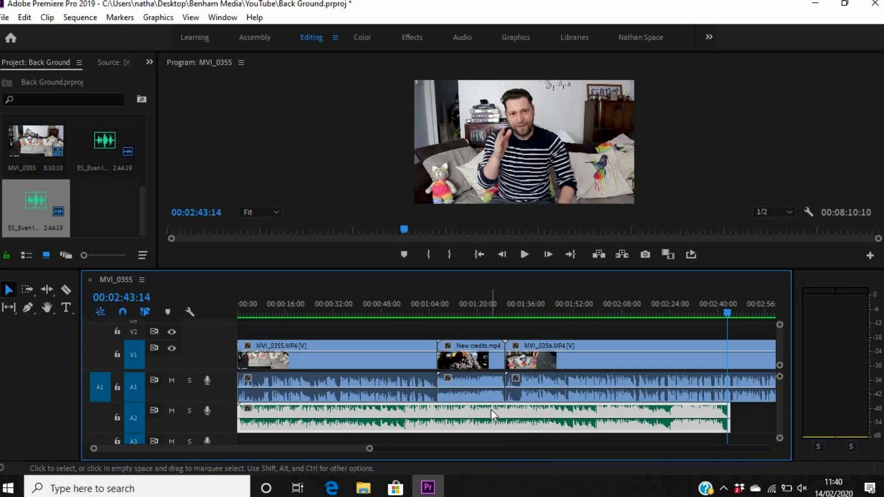
right_click(491, 410)
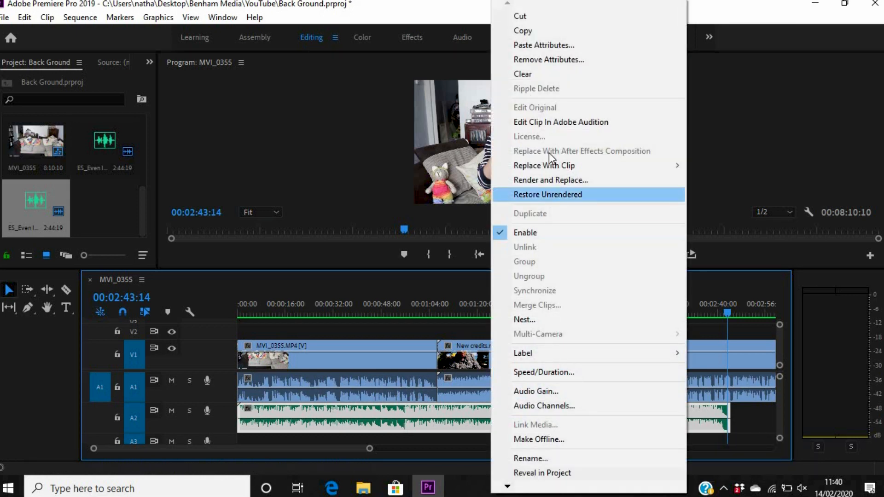
click(545, 122)
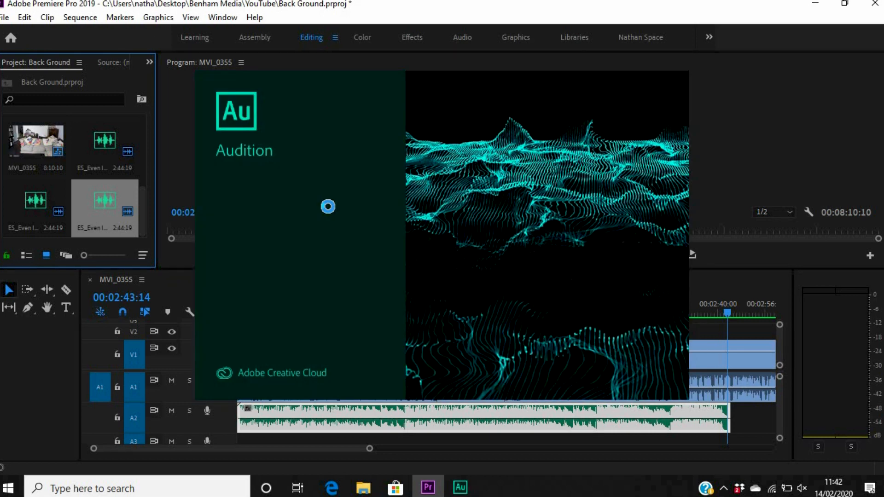
click(532, 259)
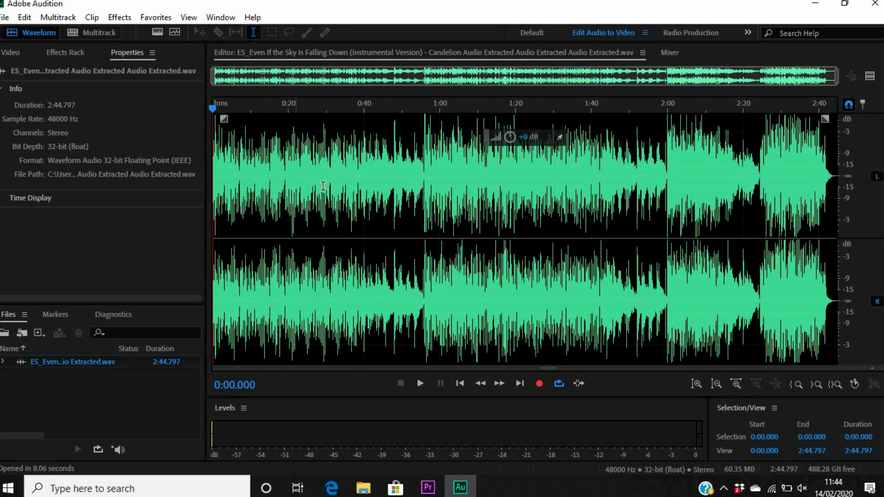
Step: Create a new multitrack session named BG1
click(96, 32)
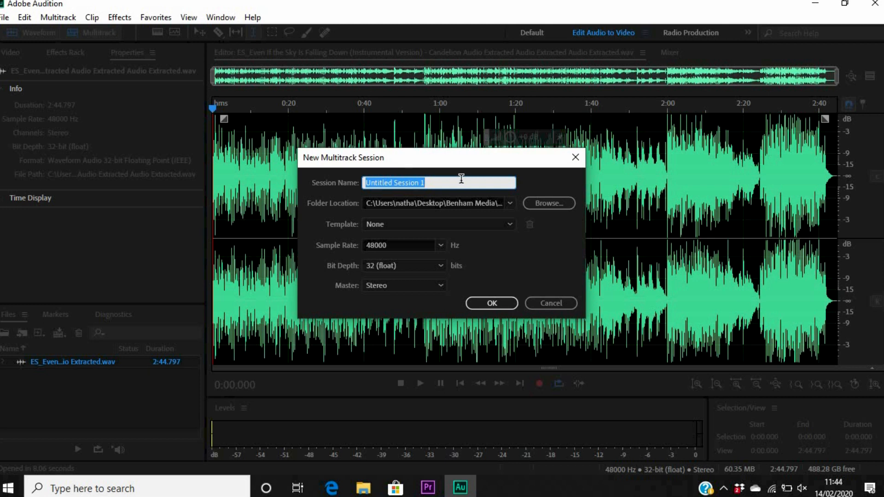
text(B)
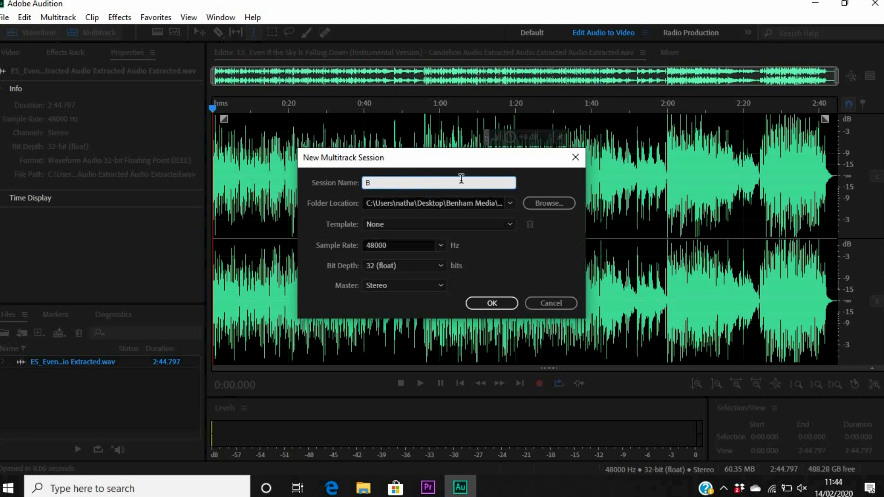
text(G1)
click(492, 303)
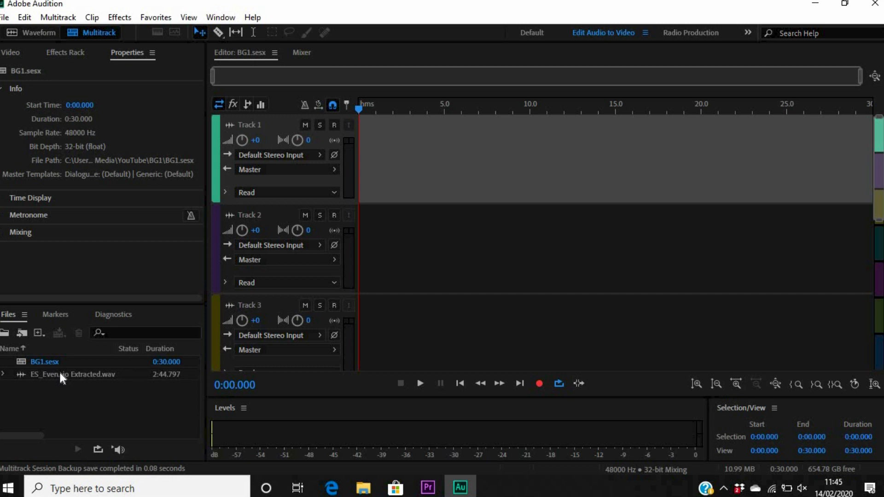
Step: Place the extracted music file on Track 1 at the start of the session
click(88, 377)
drag(329, 279, 358, 156)
drag(459, 148, 459, 148)
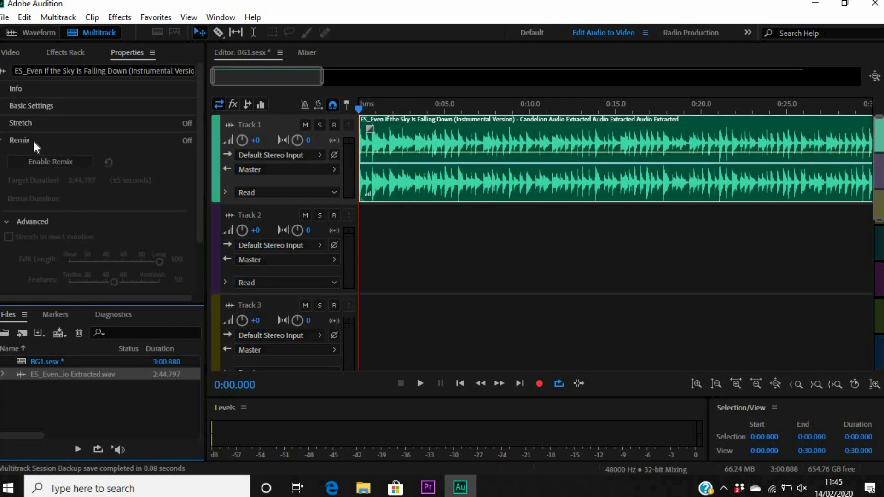
Step: Enable Remix on the Track 1 music clip and set its target duration to 8:00
click(50, 162)
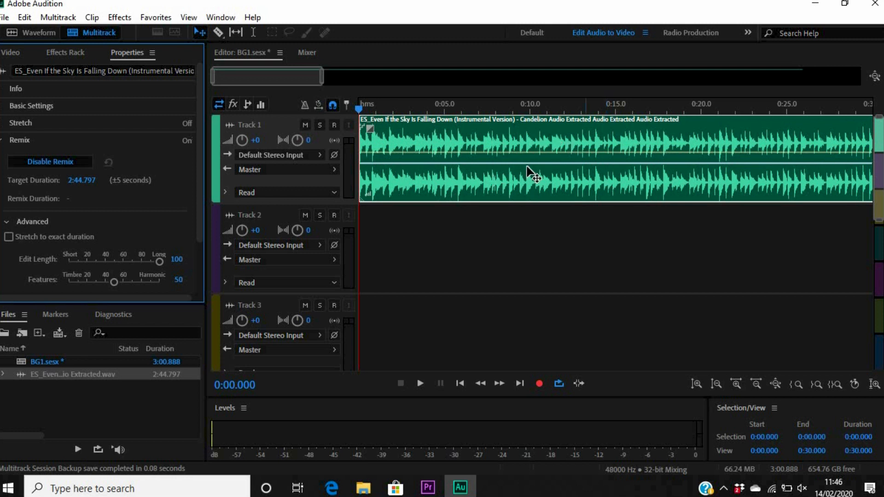
click(78, 181)
key(BackSpace)
text(8:00)
key(Return)
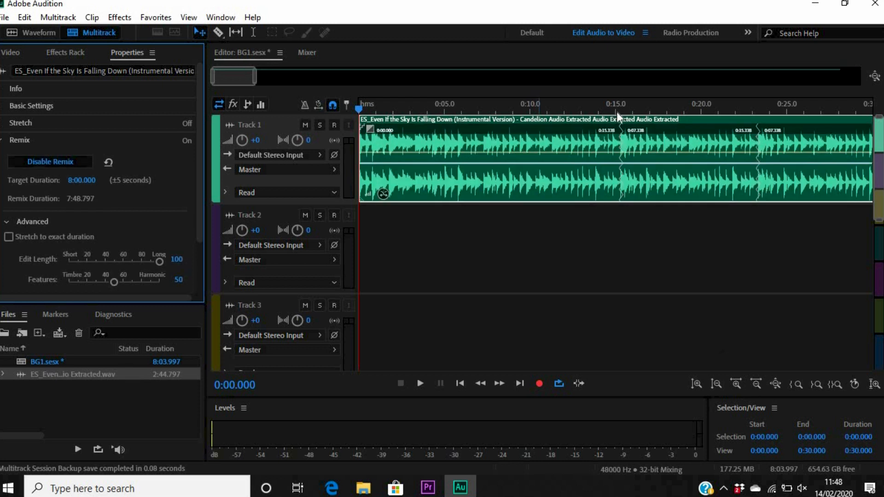
Step: Examine the first remix edit point in the Track 1 waveform, near 15 seconds, to see how the sections join
click(736, 385)
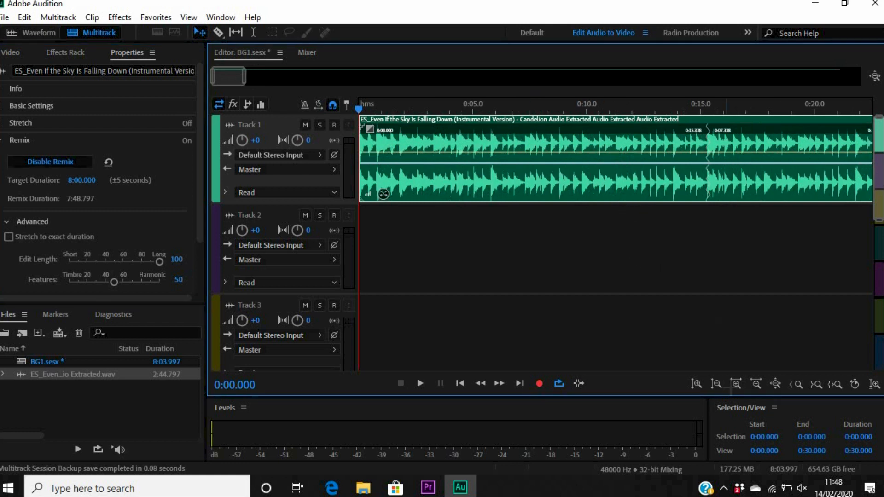
click(736, 385)
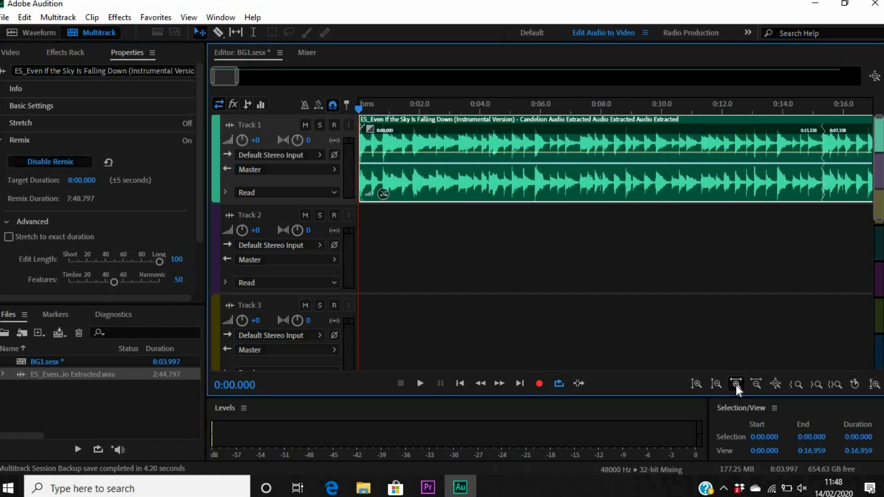
click(736, 385)
click(735, 385)
click(735, 385)
click(736, 385)
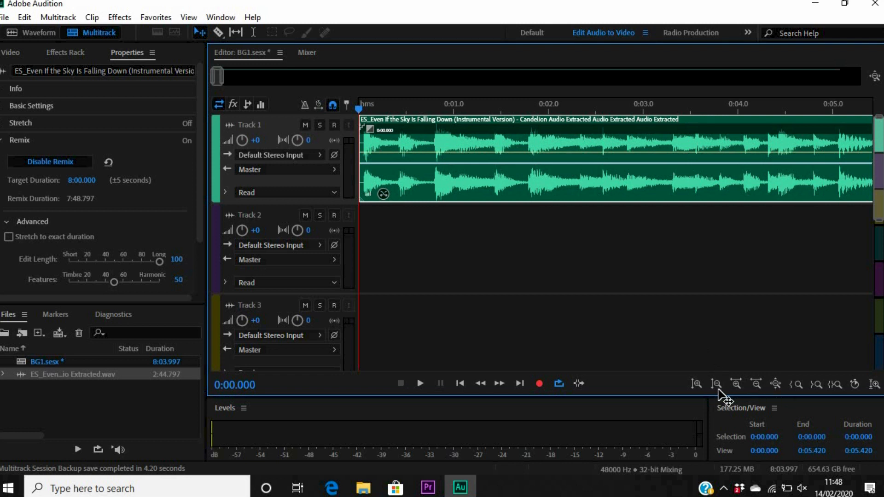
drag(571, 104, 473, 105)
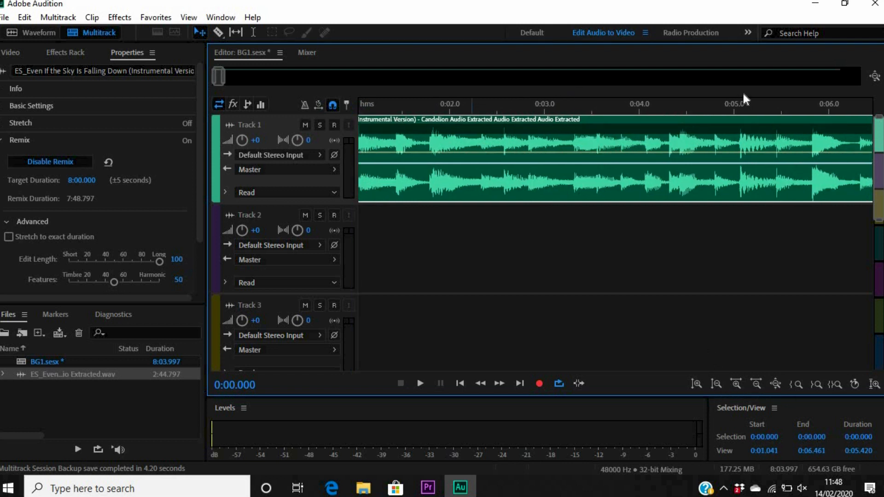
drag(722, 98, 460, 105)
click(597, 107)
drag(584, 103, 398, 105)
drag(509, 106, 359, 105)
drag(618, 104, 580, 113)
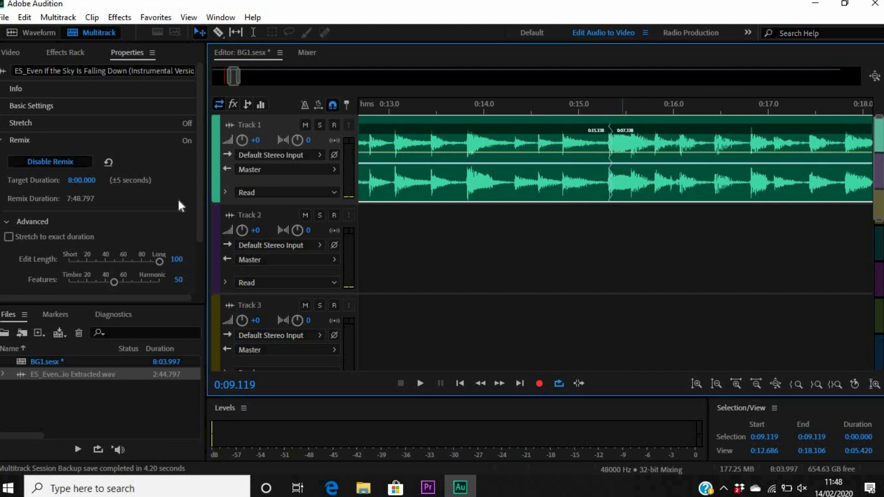
click(72, 181)
drag(545, 105, 357, 113)
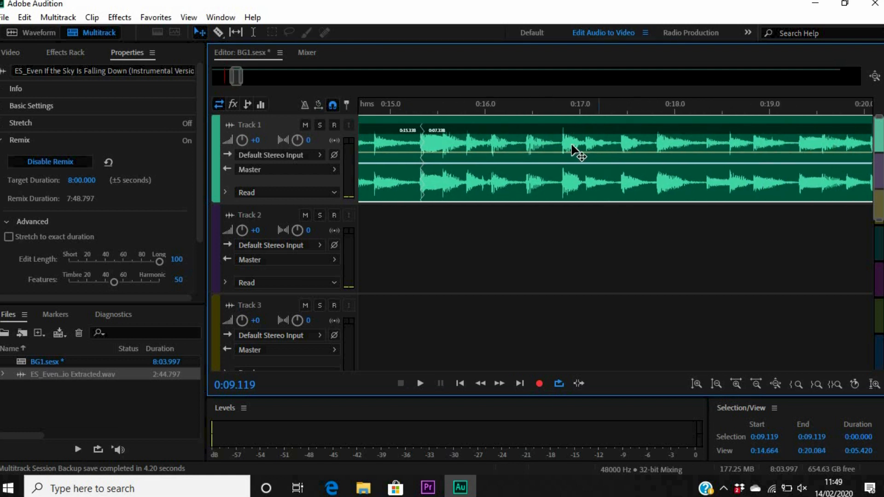
click(755, 382)
click(756, 383)
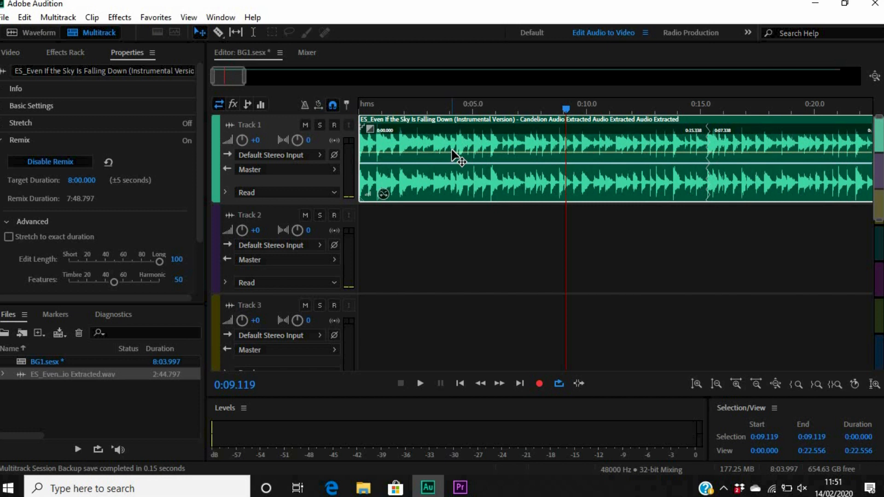
Step: Export the session to Adobe Premiere Pro as BG1 (AU Tracks).xml, with each track as a stem and opened in Premiere Pro
click(5, 19)
mouse_move(185, 274)
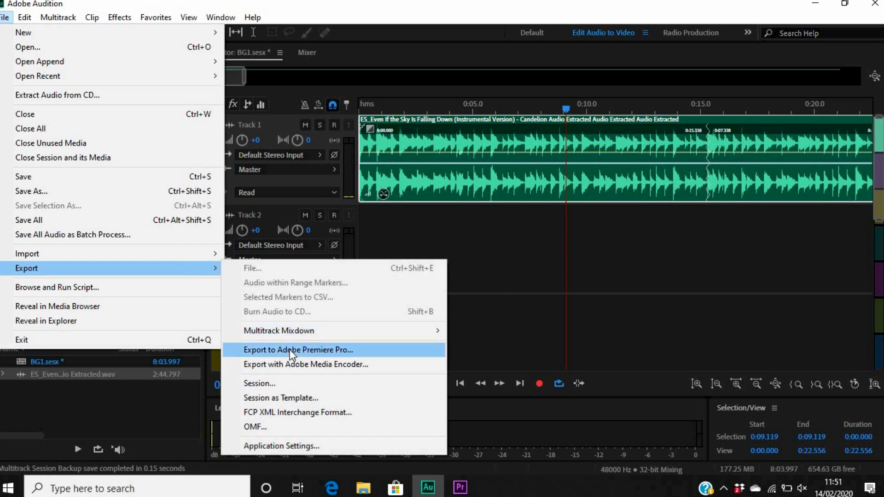
click(290, 351)
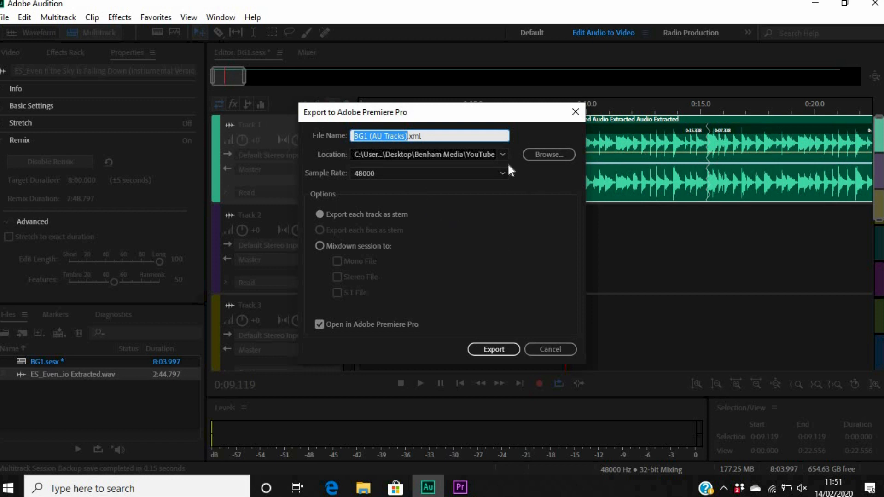
click(494, 349)
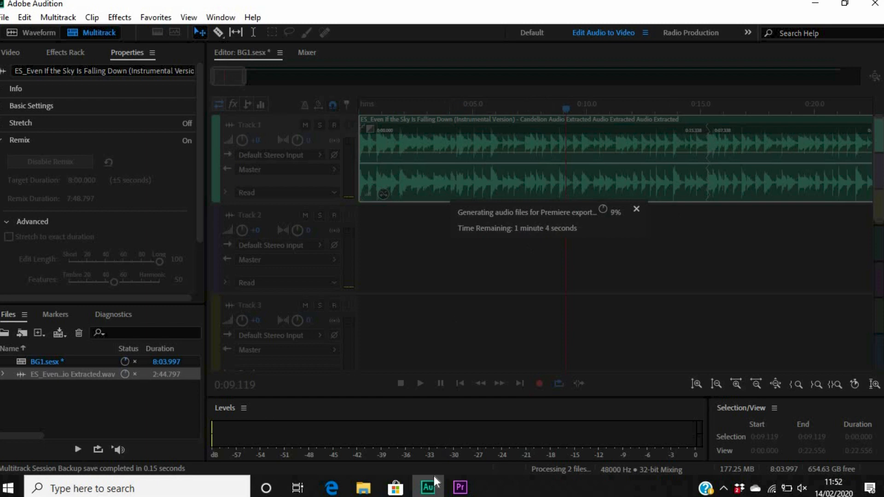
mouse_move(433, 488)
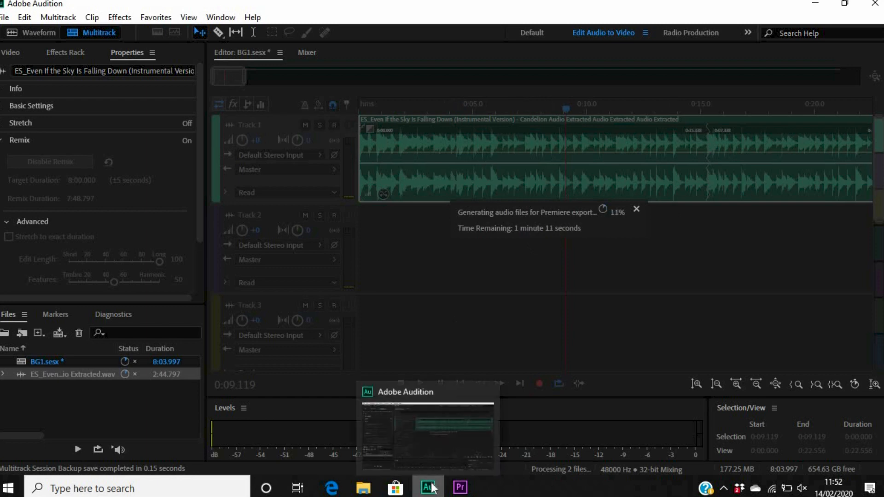
click(461, 487)
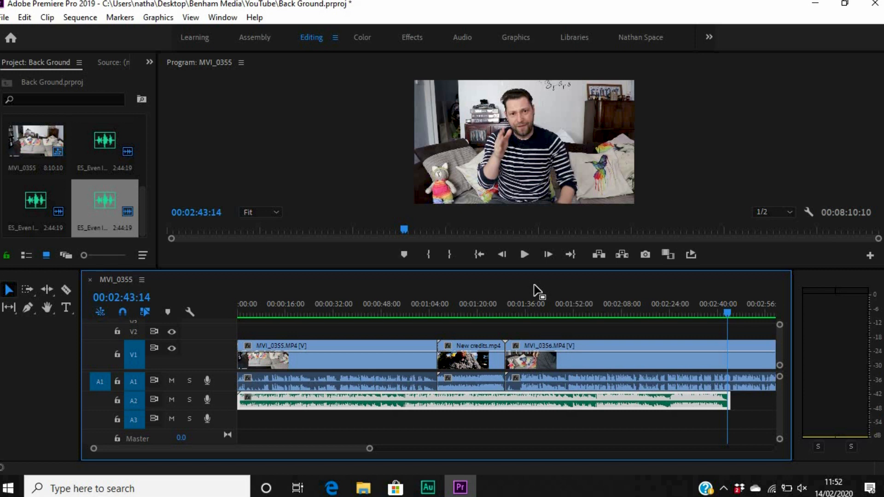
click(428, 488)
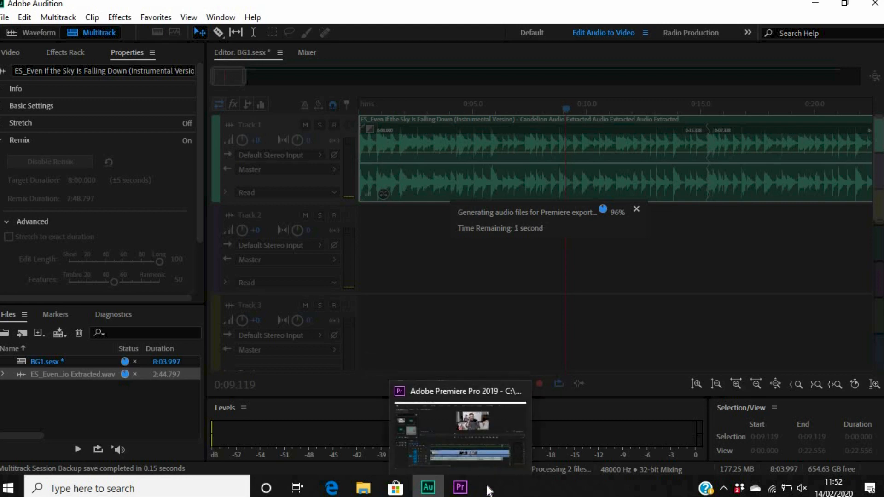
Step: Switch to Premiere Pro and copy the exported Audition track into the active sequence on a new audio track
click(460, 488)
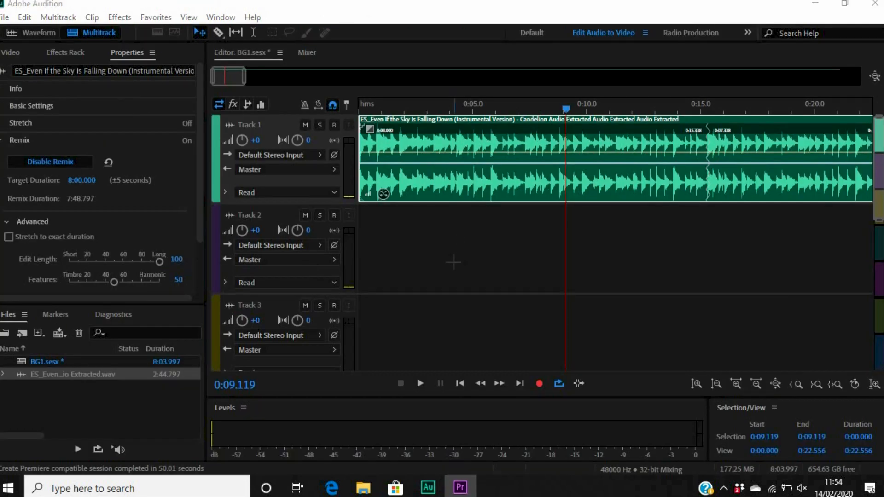
mouse_move(461, 487)
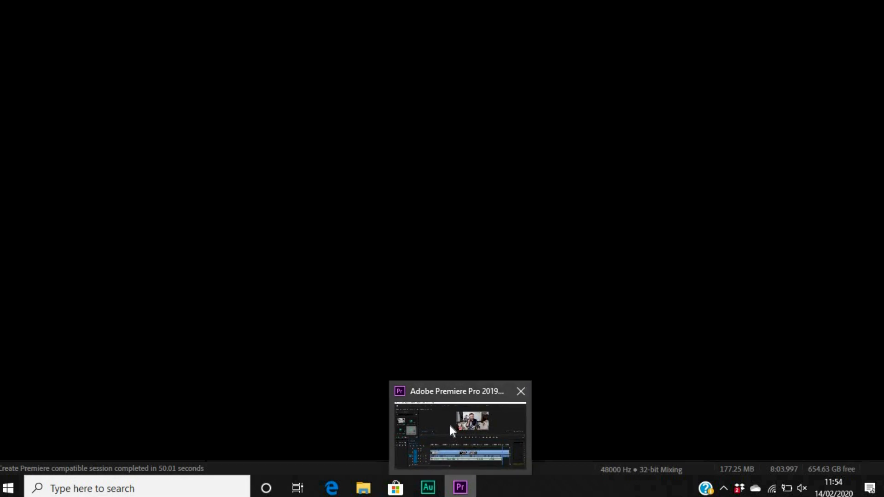
click(450, 426)
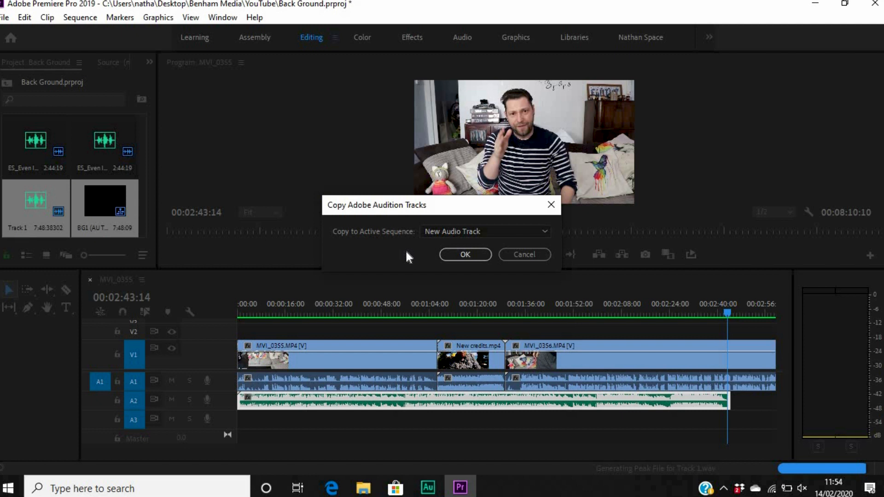
click(457, 254)
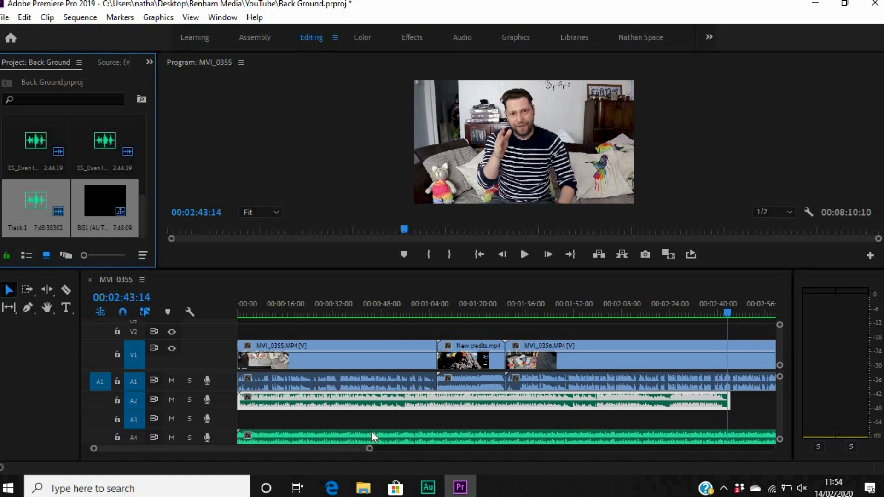
Step: Replace the original music clip on A2 with the remixed track from A4, aligned to the sequence start
click(472, 397)
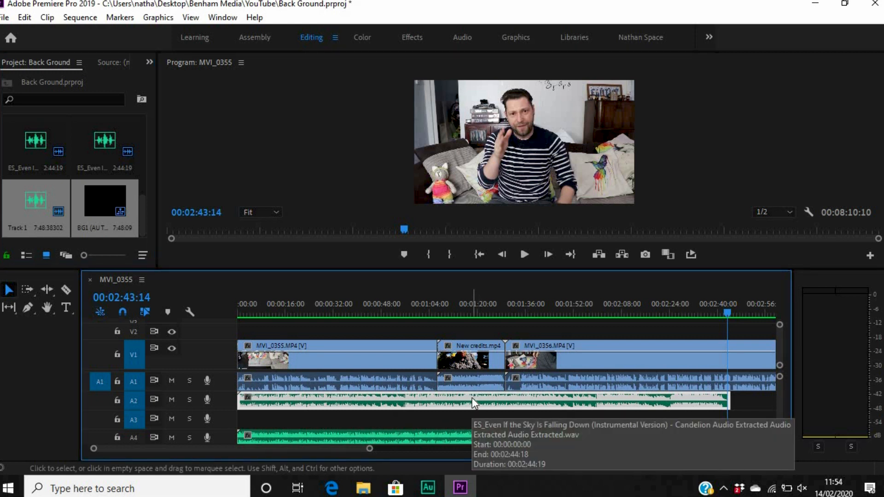
key(ctrl+c)
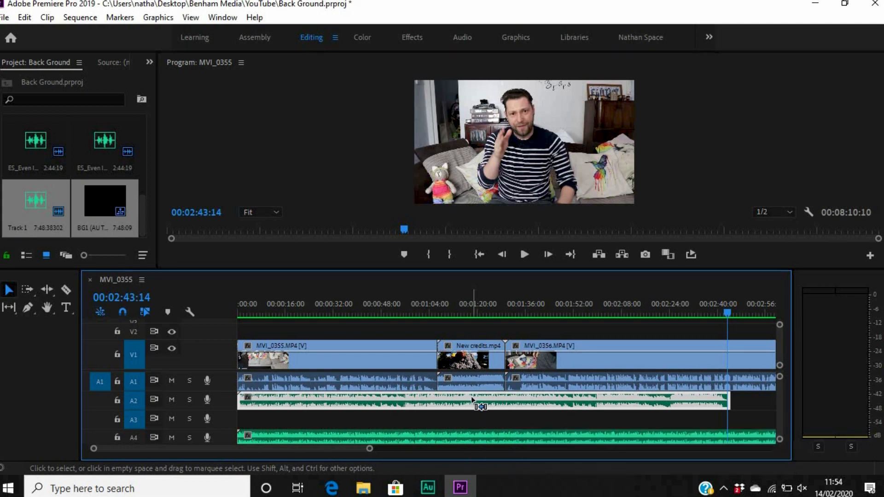
mouse_move(471, 397)
mouse_down()
mouse_move(474, 433)
mouse_move(468, 395)
mouse_up()
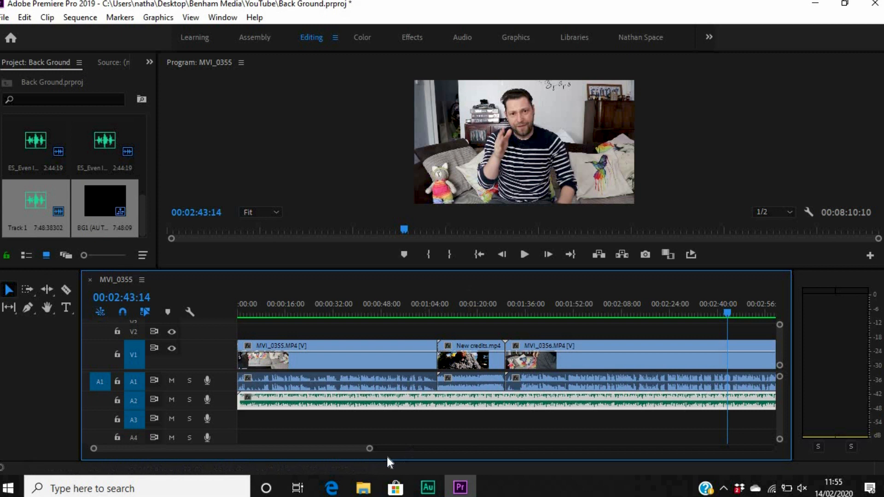
drag(371, 453, 583, 452)
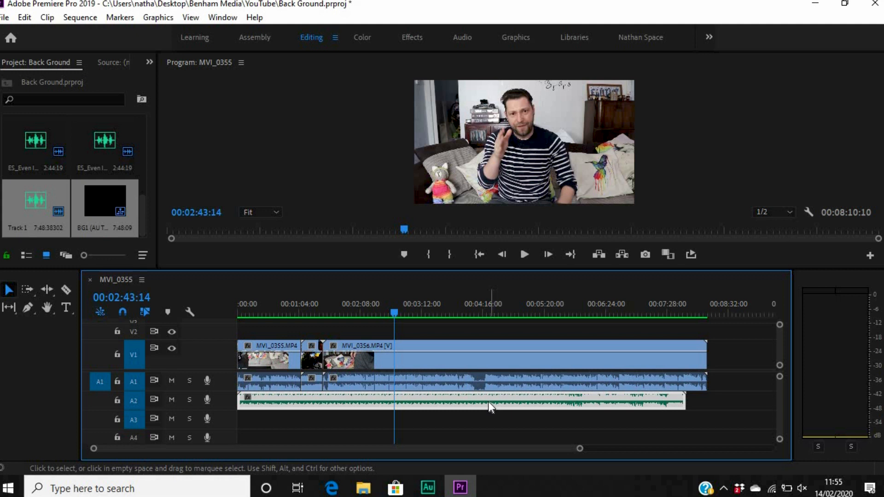
mouse_move(488, 401)
mouse_down()
mouse_move(520, 404)
mouse_move(477, 397)
mouse_up()
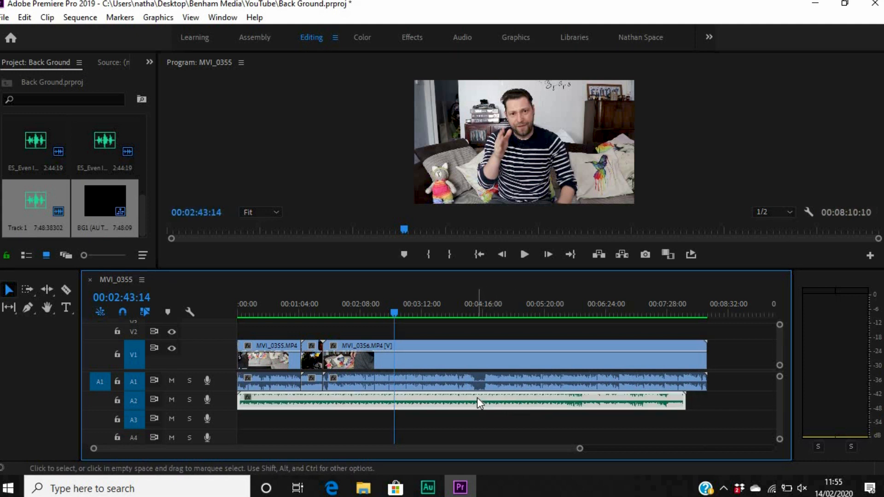